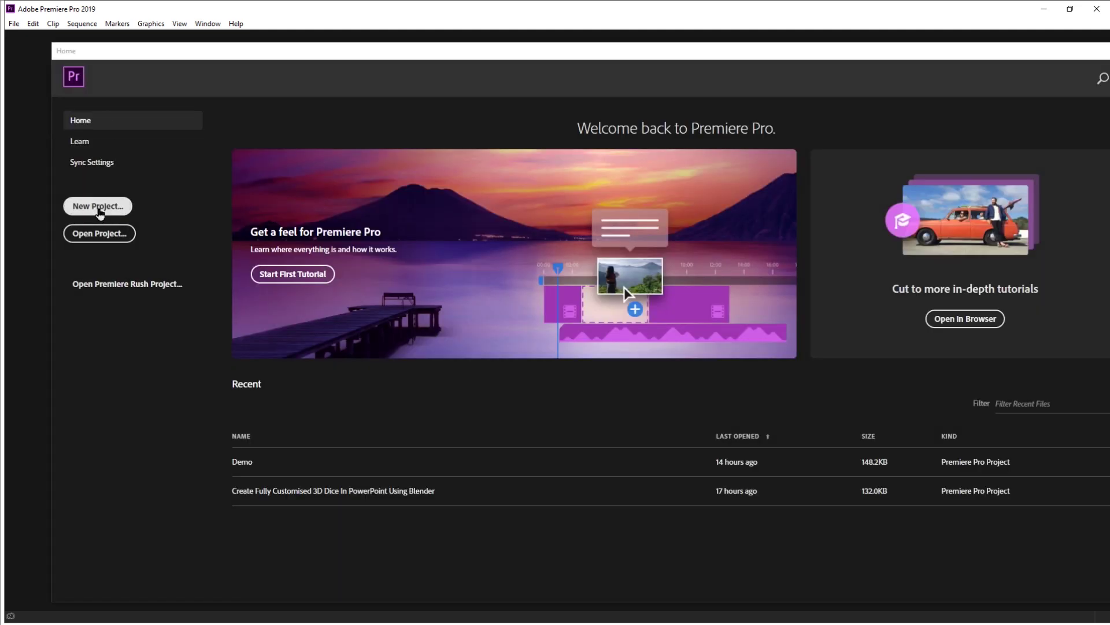
Step: Create a new project named Demo2 in place of the default 'Untitled' name
left_click(99, 207)
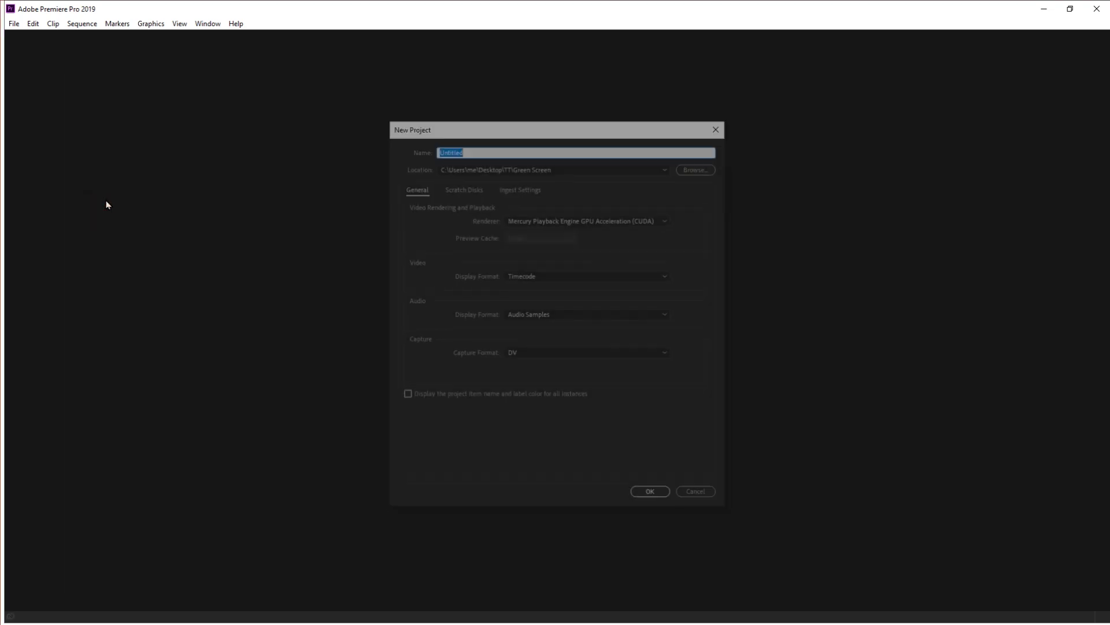
double_click(470, 149)
type("Demo2")
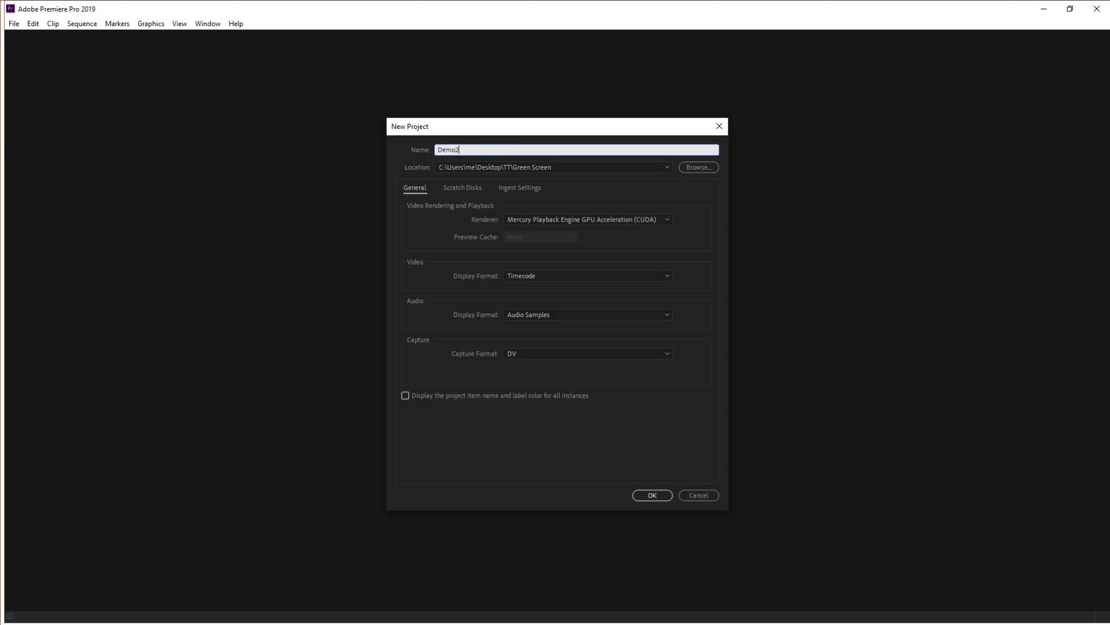
key("Return")
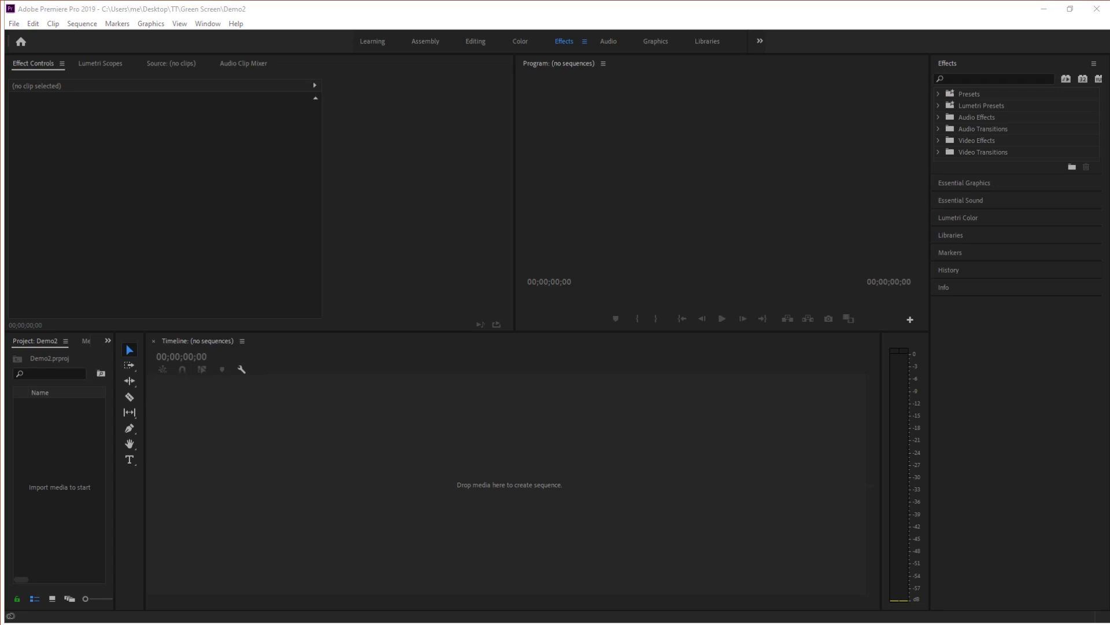
Step: Import the classroom clip and Subscribe Animation 2.mp4, then build a sequence from the teacher-teaches clip
left_click_drag(0, 485, 66, 483)
left_click(59, 460)
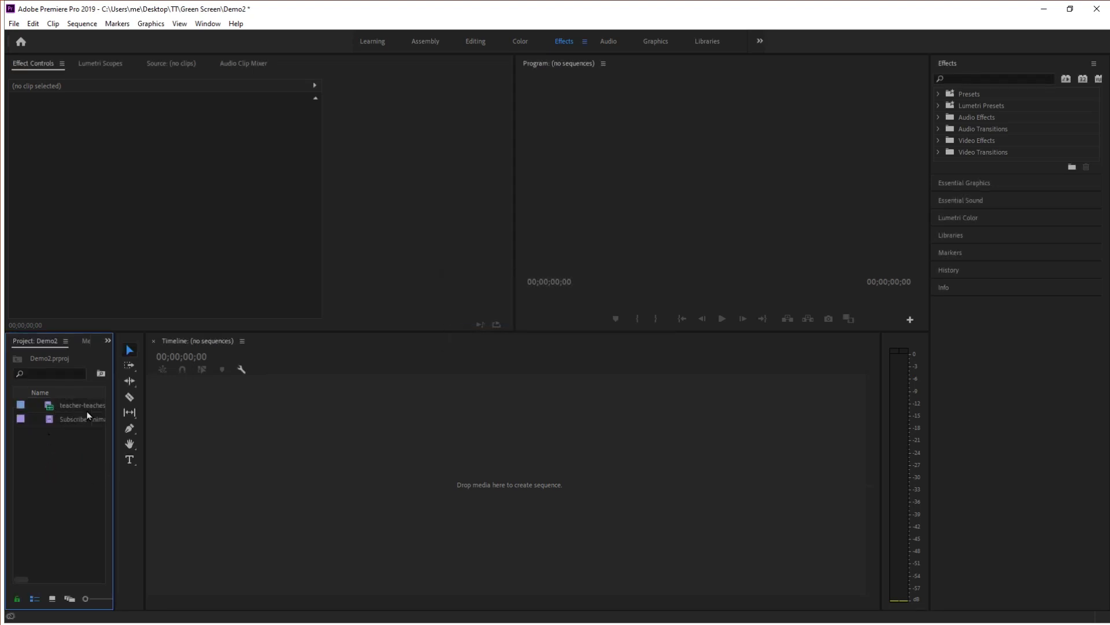
left_click(81, 406)
left_click(69, 408)
left_click(52, 449)
left_click(59, 408)
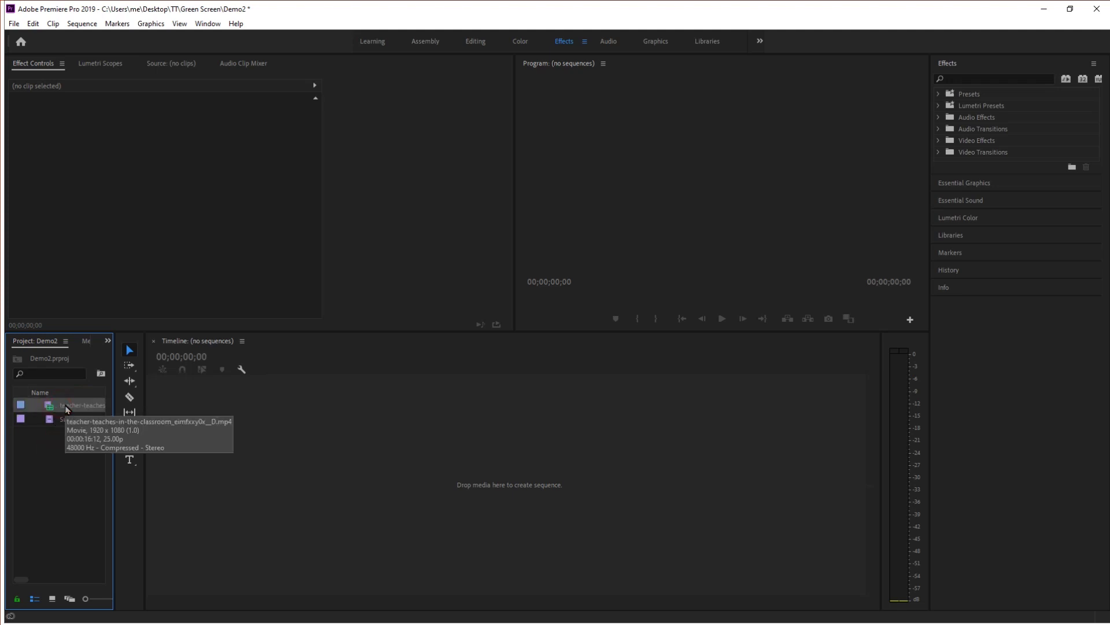
left_click_drag(58, 412, 175, 480)
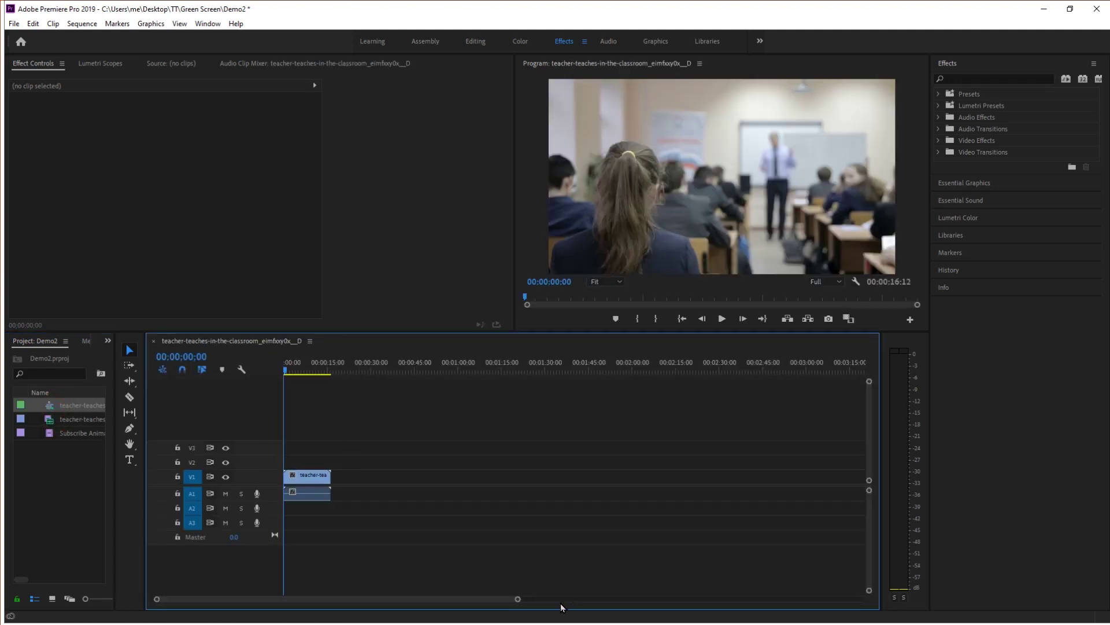
Step: Zoom the timeline, play the opening seconds of the classroom clip, and return the playhead to 00:00
left_click(522, 600)
left_click_drag(651, 598, 400, 599)
left_click(721, 318)
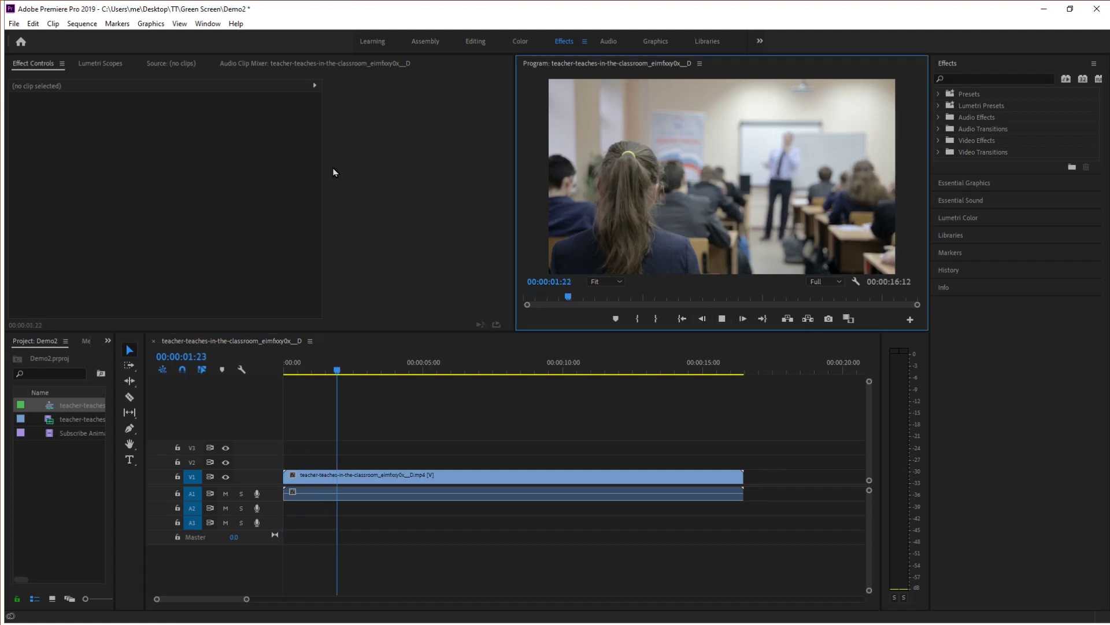
left_click(722, 319)
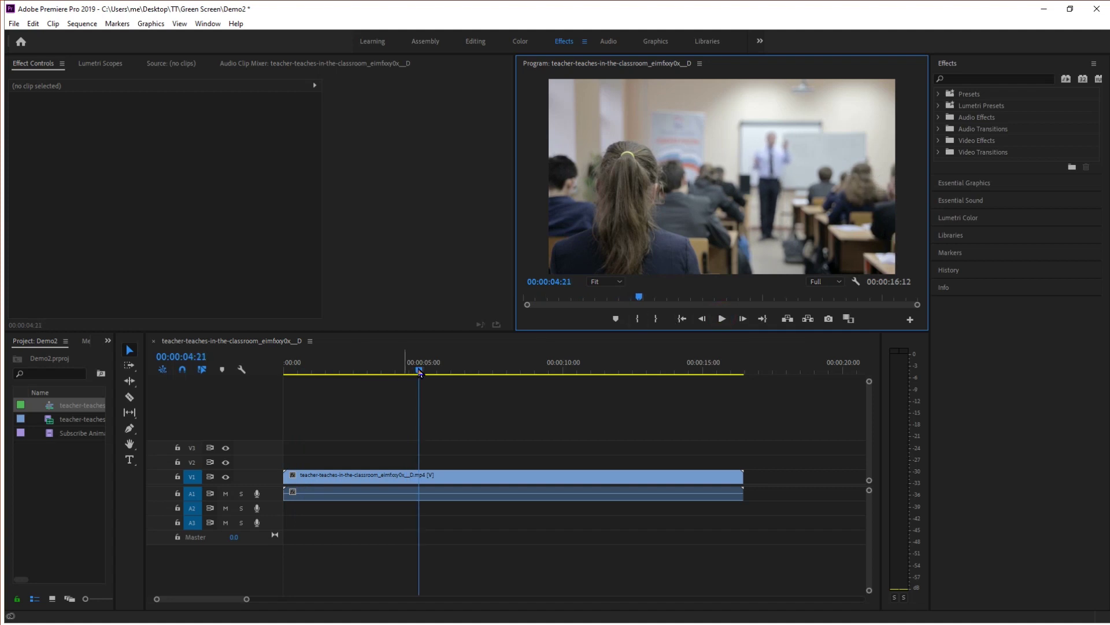
left_click_drag(421, 370, 220, 392)
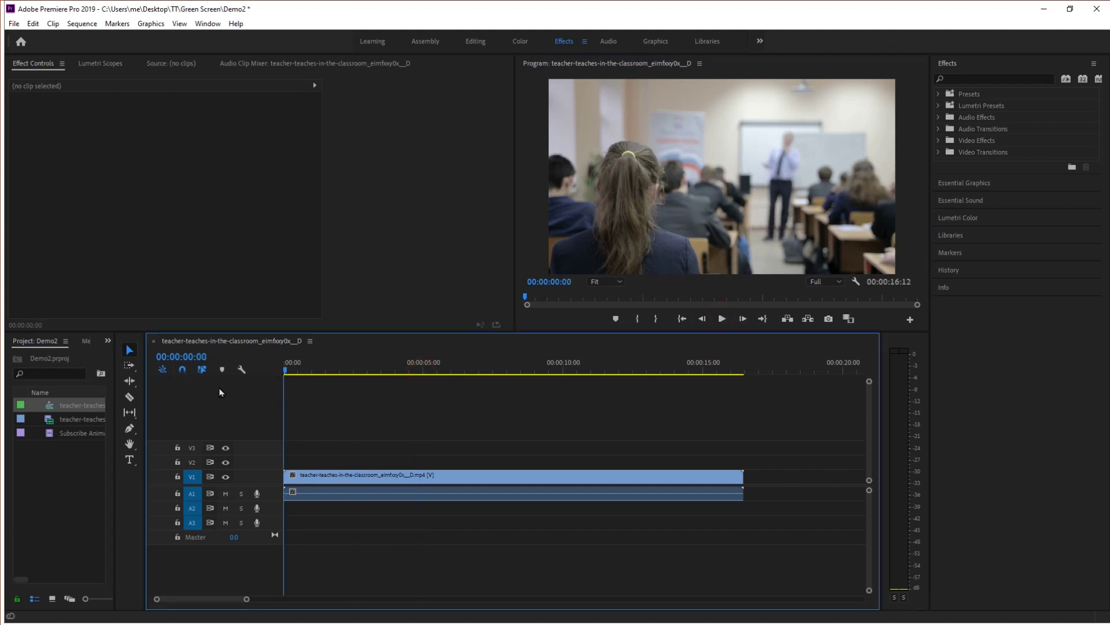
left_click(71, 434)
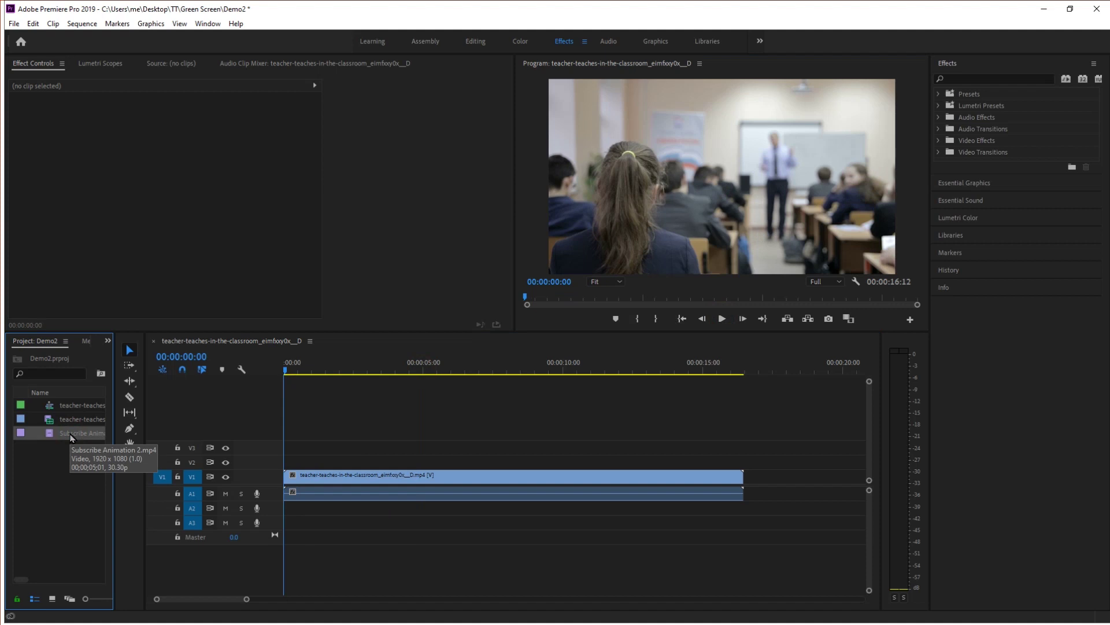
Step: Place Subscribe Animation 2.mp4 on V2 above the classroom clip, starting around 00:00:05
left_click(71, 433)
left_click_drag(71, 435, 430, 467)
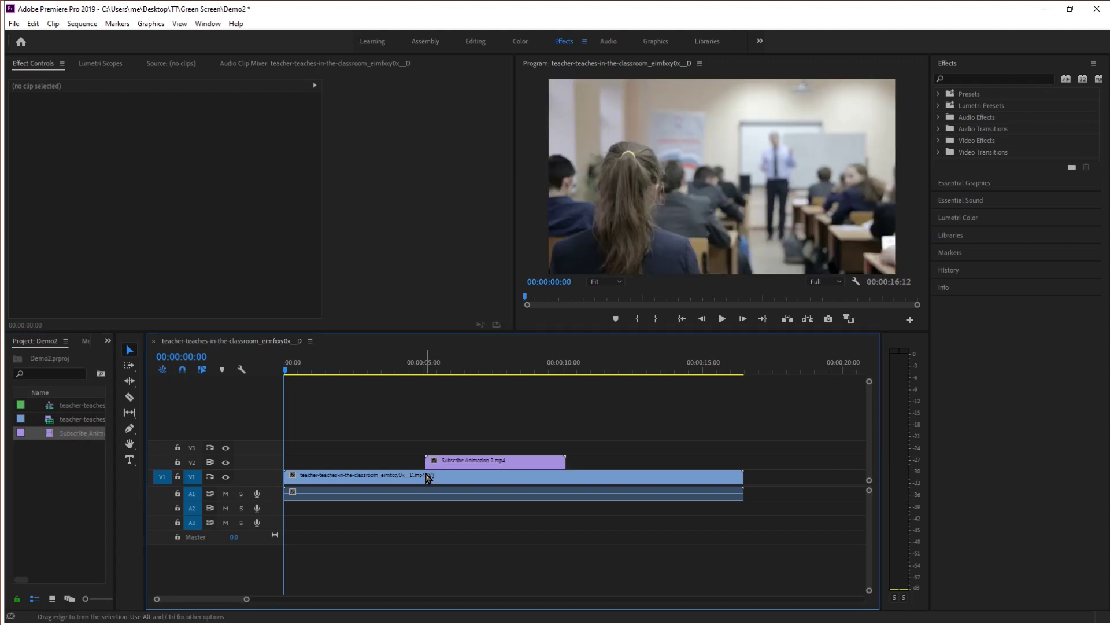
left_click(406, 355)
Step: Play from the five-second mark to check the overlay, then select the V2 Subscribe clip
left_click(411, 374)
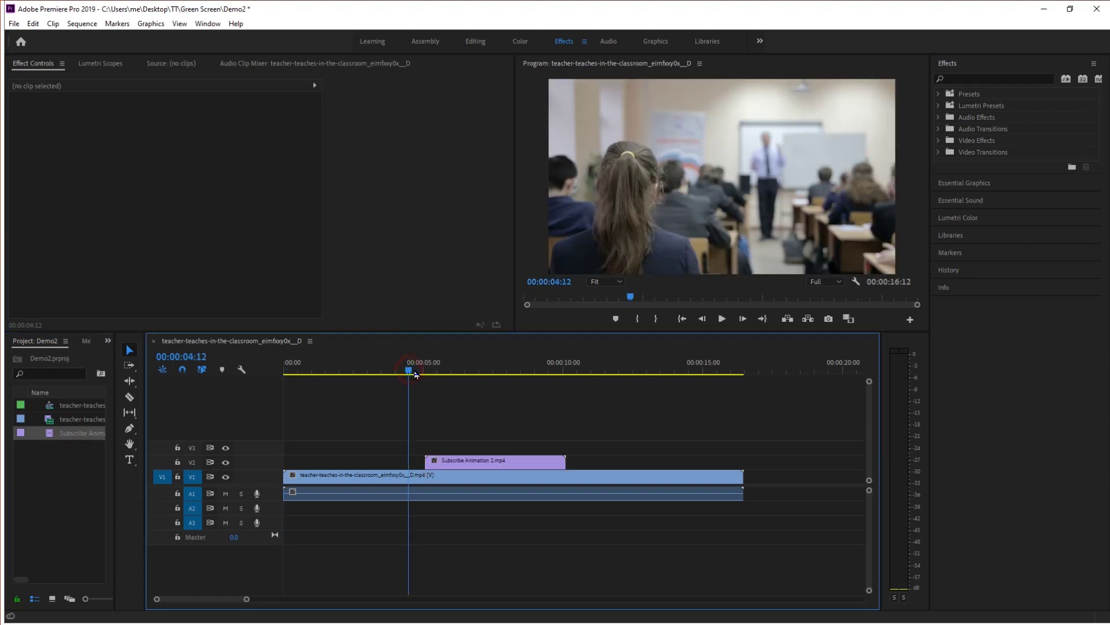
left_click(721, 319)
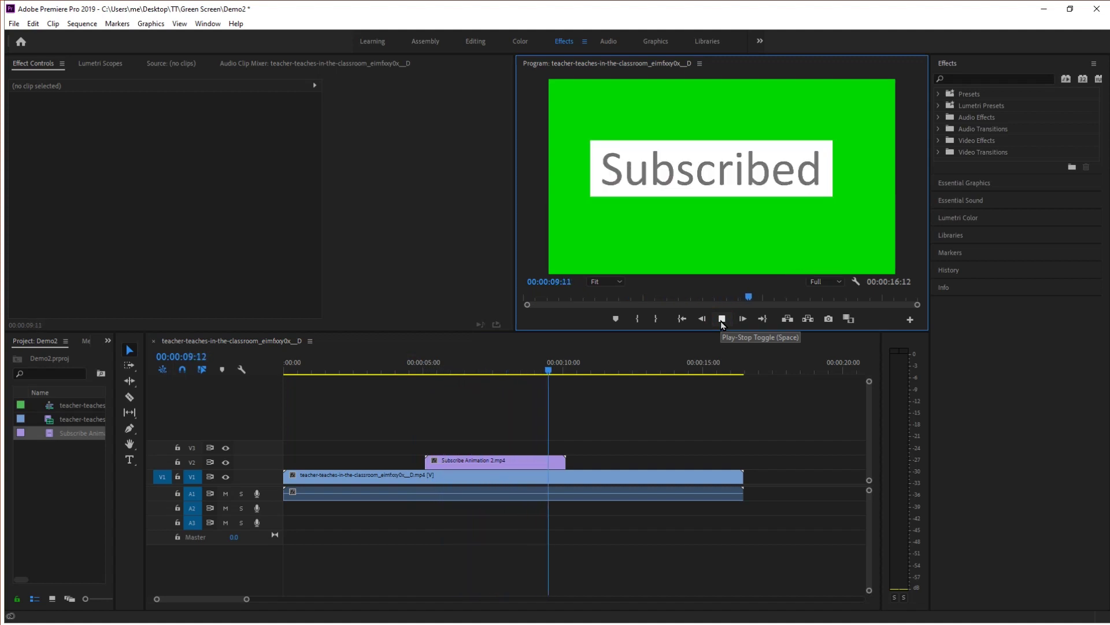
left_click(721, 319)
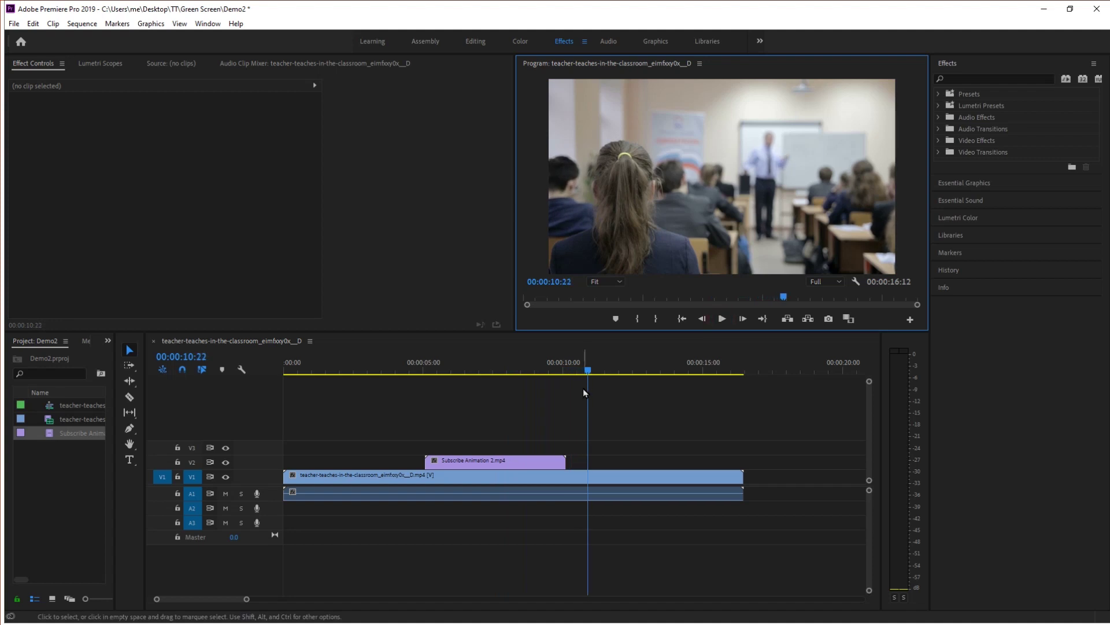
left_click_drag(588, 370, 436, 373)
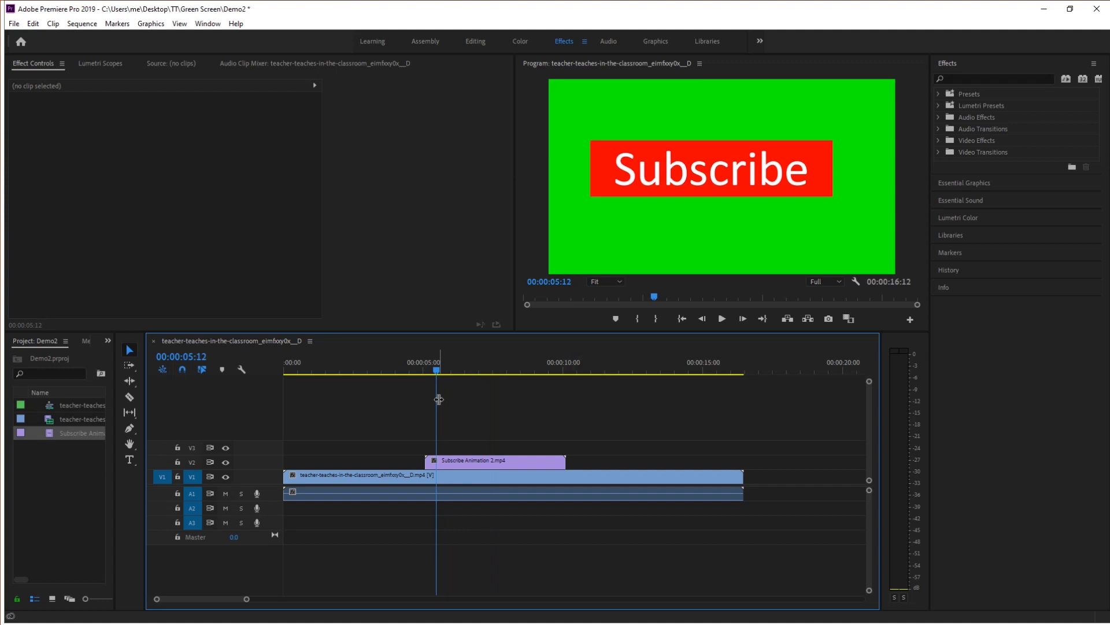
left_click(471, 464)
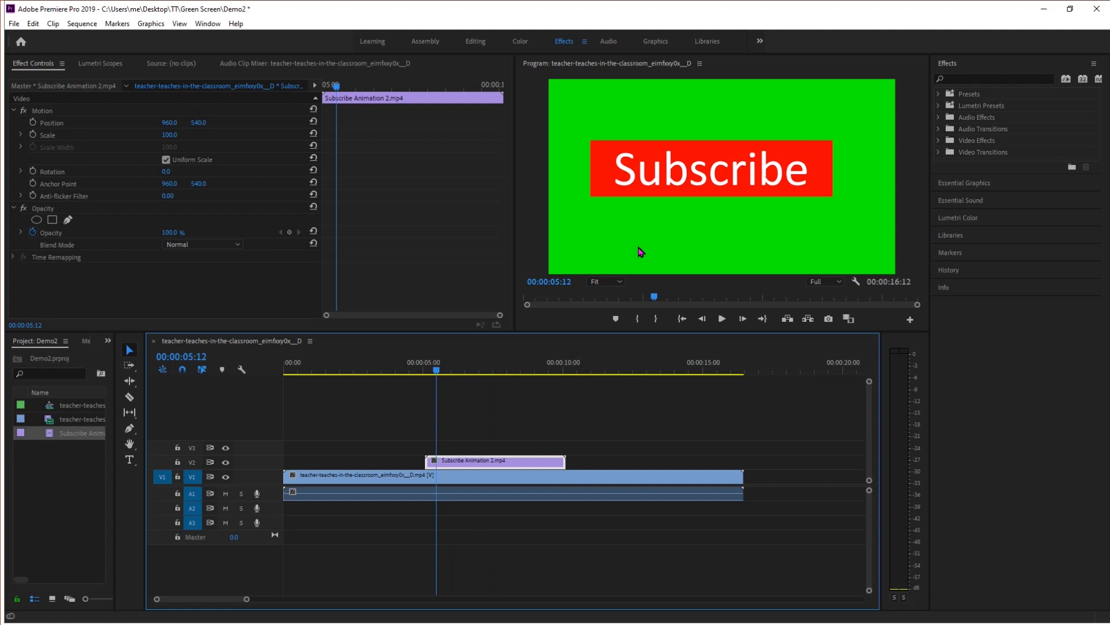
Step: Search the Effects panel for 'ultra' and apply Ultra Key to the Subscribe Animation 2.mp4 clip
left_click(454, 461)
left_click(977, 80)
type("ultra")
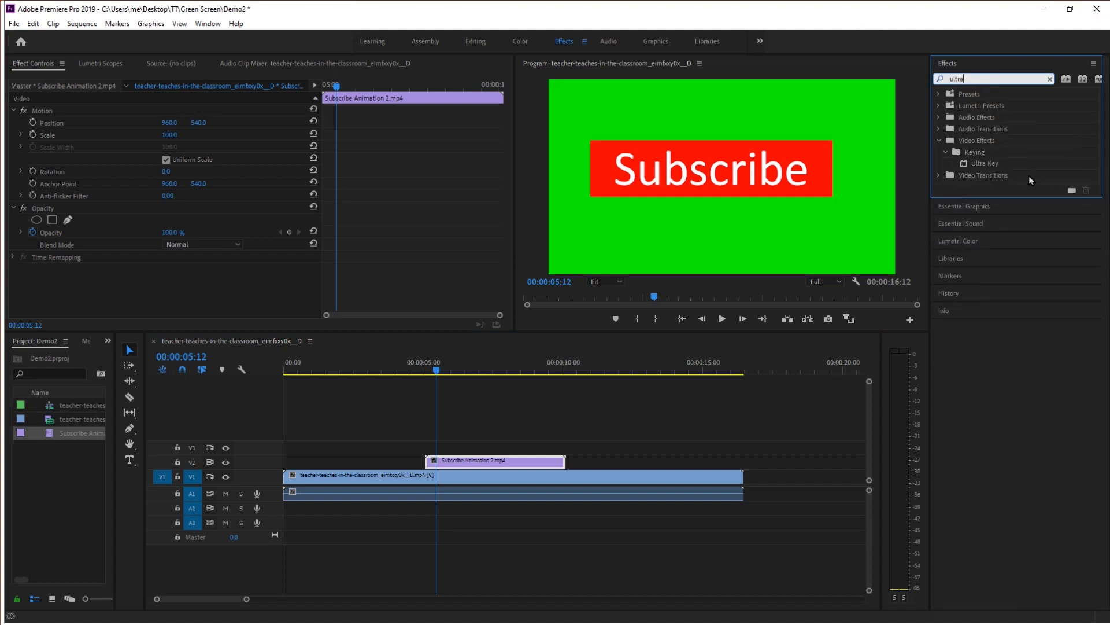
left_click(994, 166)
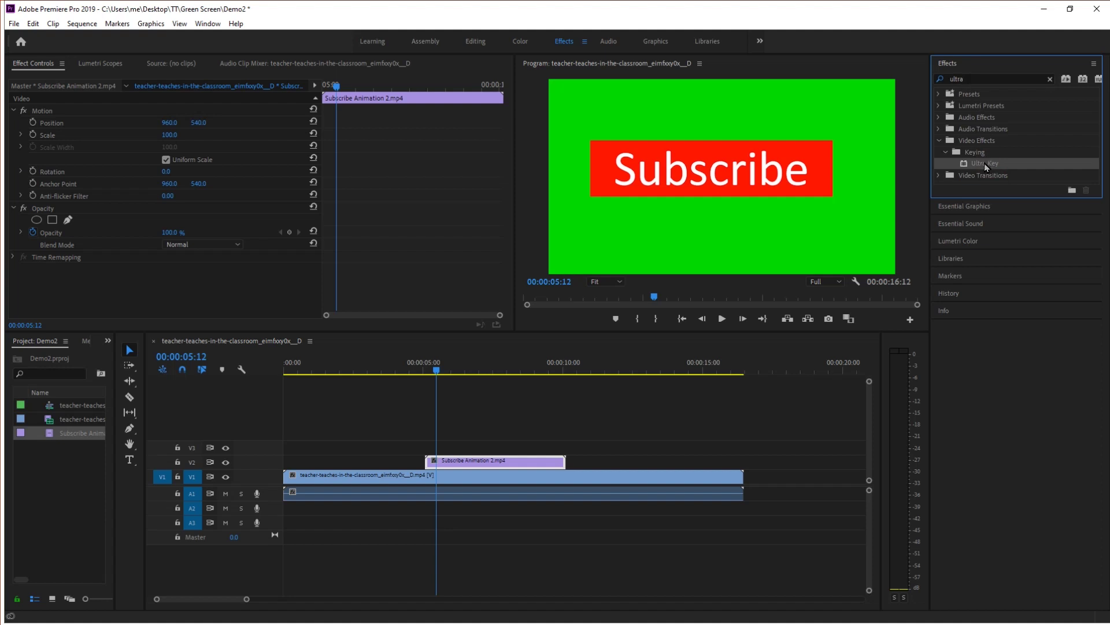
left_click_drag(986, 167, 515, 463)
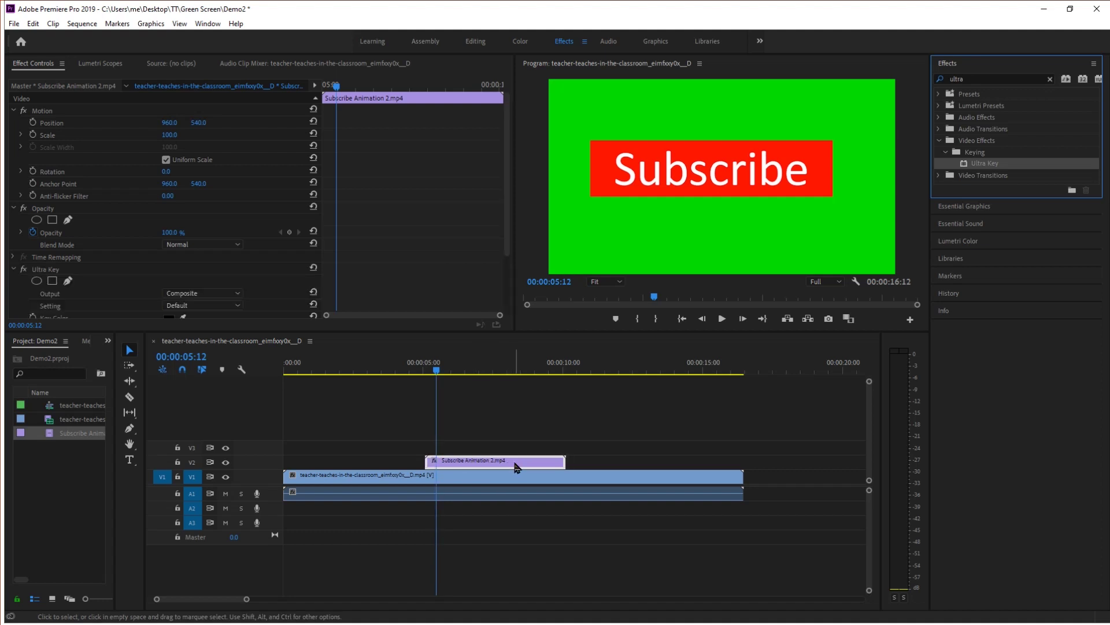
Step: Set Ultra Key's Key Color to the sampled green background and scrub to check the keyed animation
left_click(42, 68)
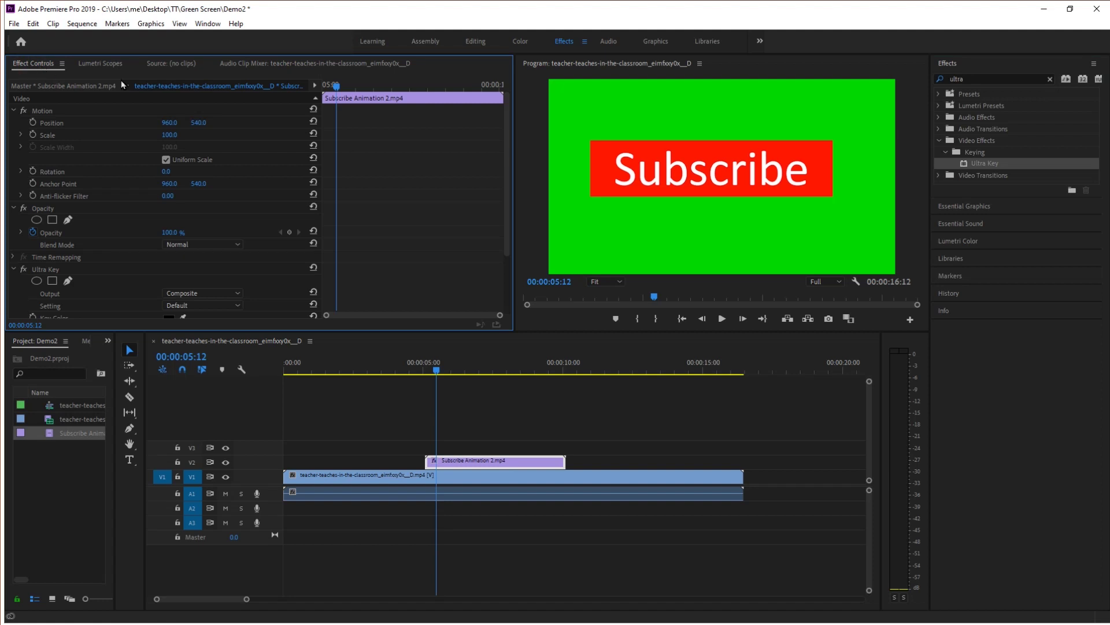
scroll(145, 178, "down", 2)
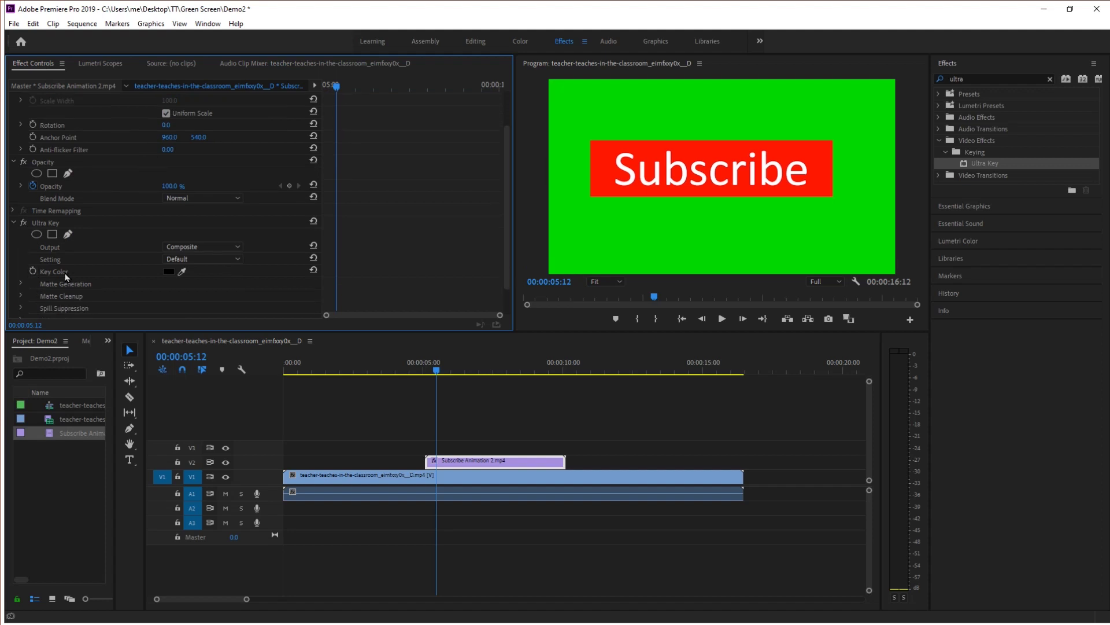
left_click(183, 272)
left_click(606, 238)
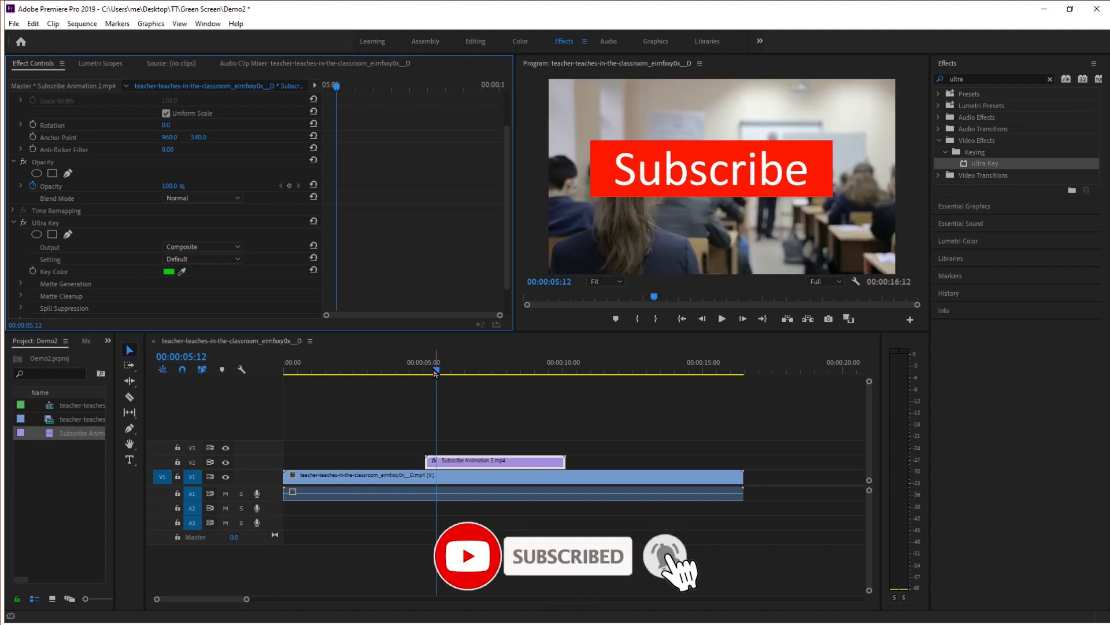
mouse_move(436, 373)
left_mouse_down()
mouse_move(533, 374)
mouse_move(432, 374)
left_mouse_up()
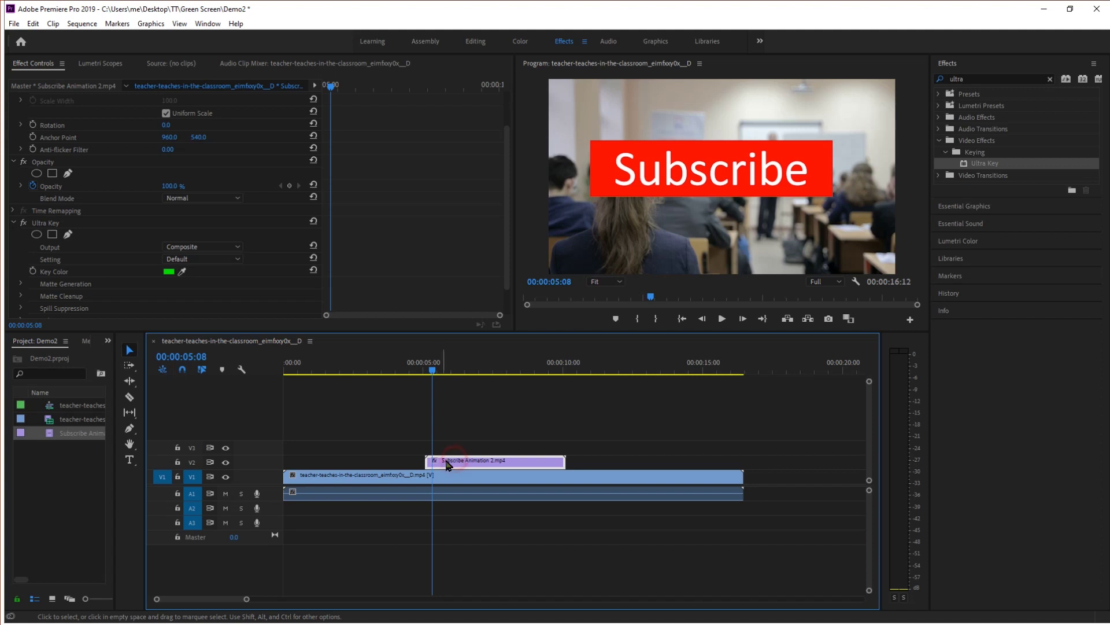
scroll(130, 133, "up", 3)
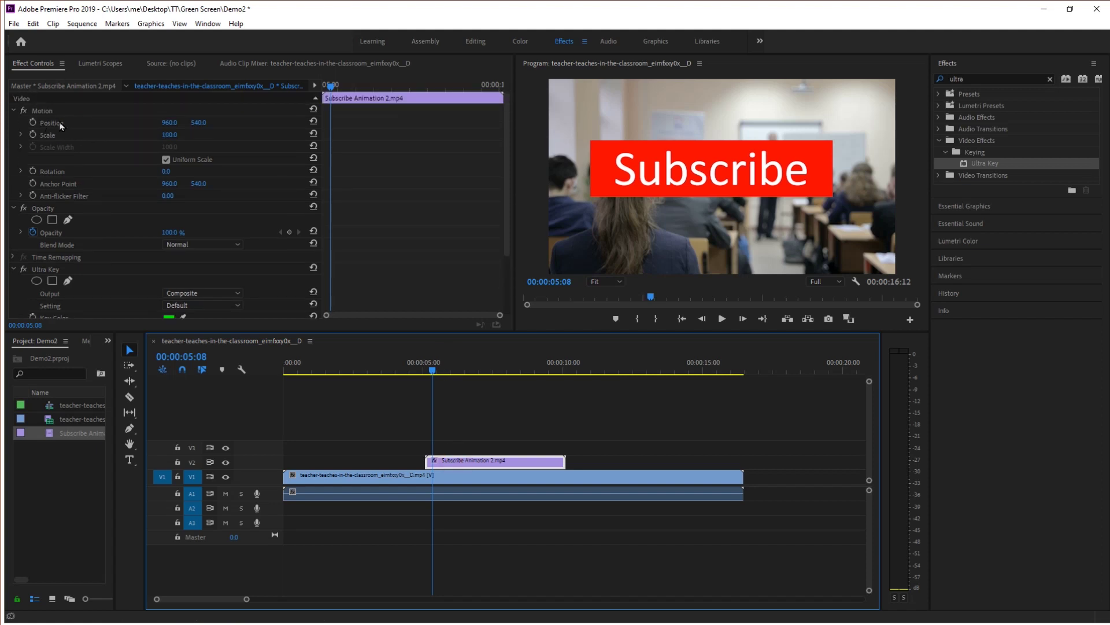
Step: Scale the Subscribe overlay to 41.7, move it to position 995.4, 935.4, and scrub to review
left_click(61, 124)
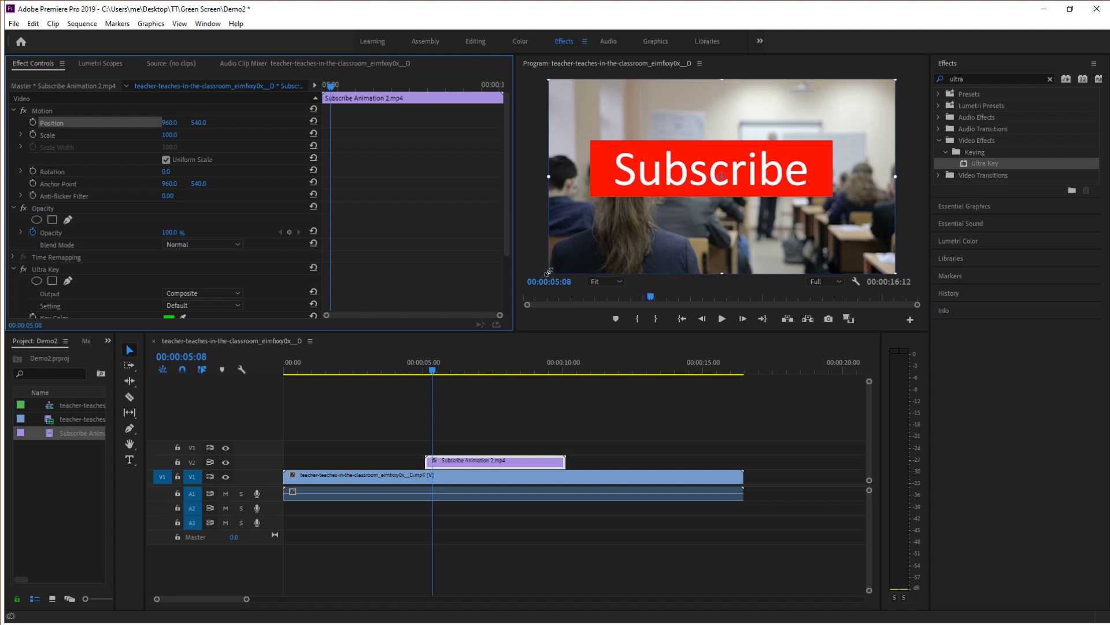
left_click_drag(549, 272, 650, 217)
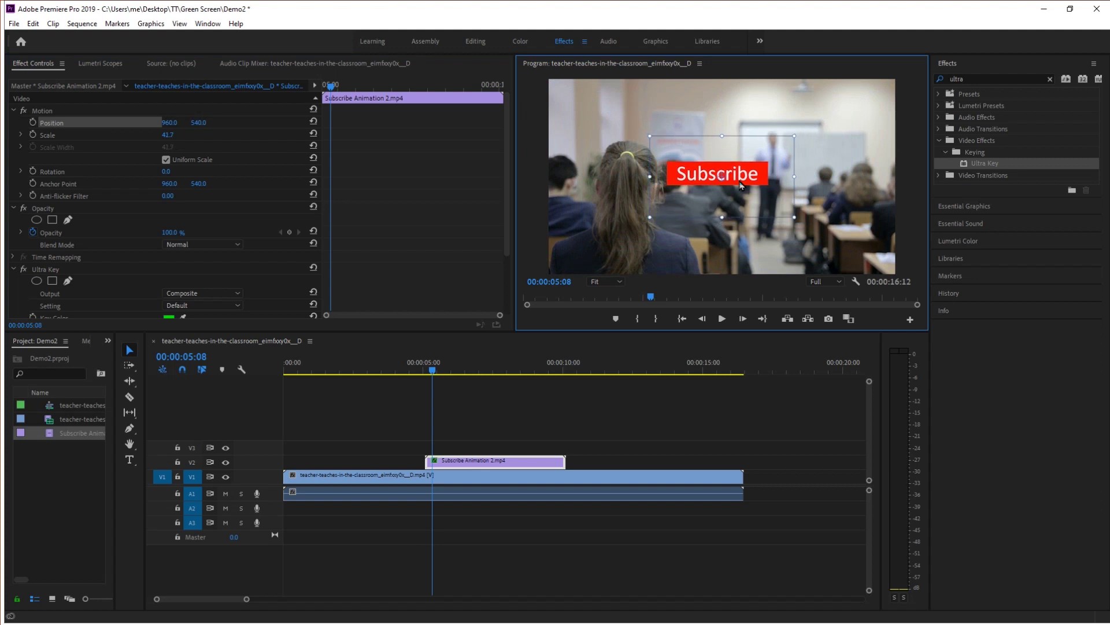
left_click_drag(750, 172, 756, 245)
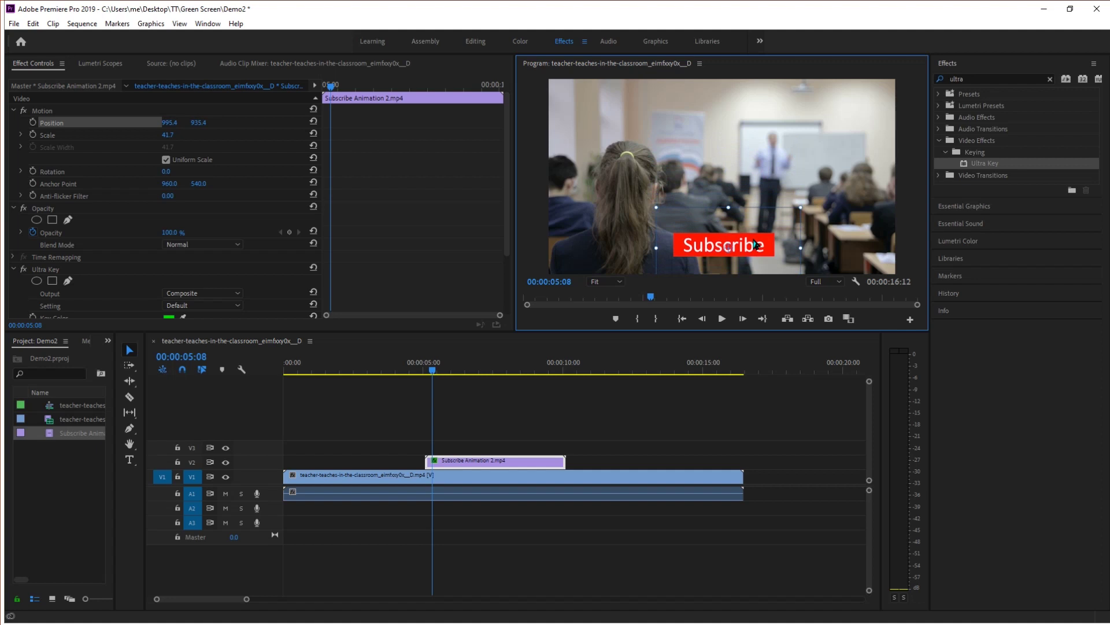
left_click(408, 369)
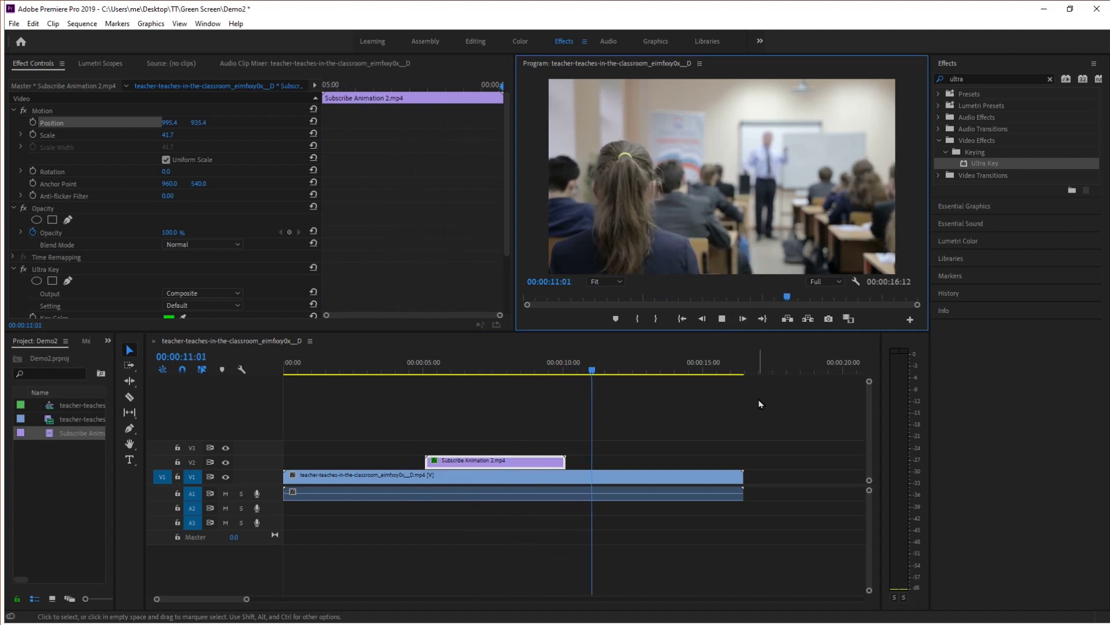
left_click_drag(628, 375, 483, 373)
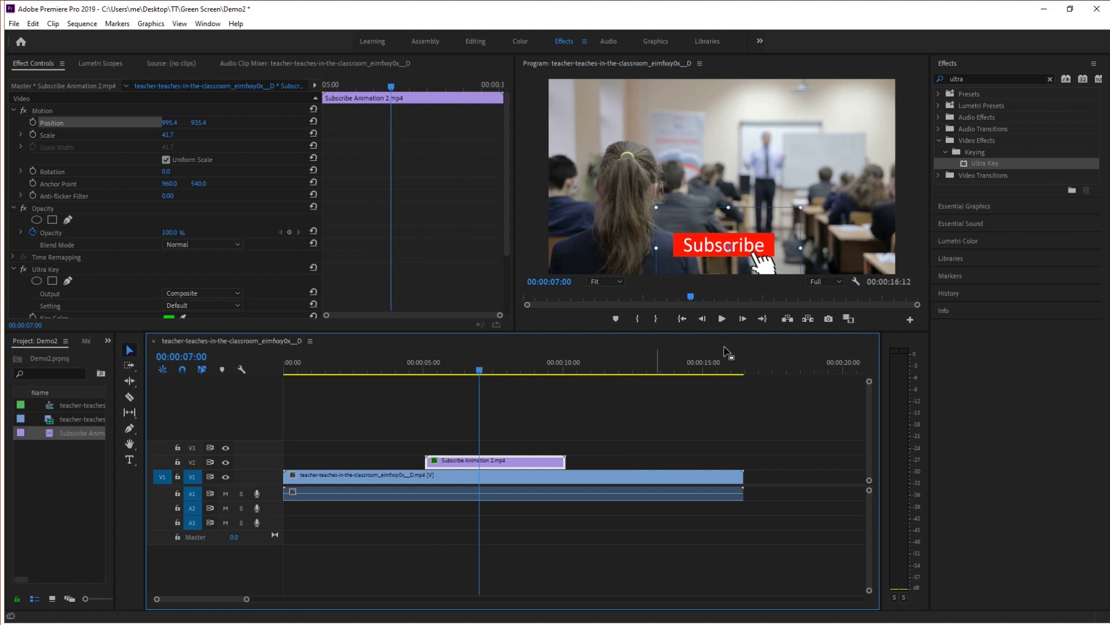